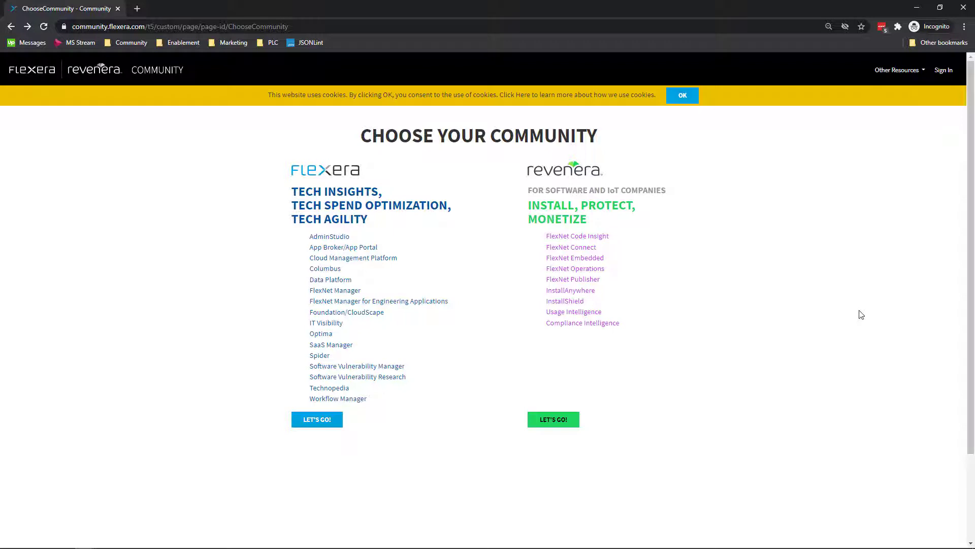
# Step: From Sign In, paste the registration email address into Create your community account and submit it
pyautogui.click(944, 70)
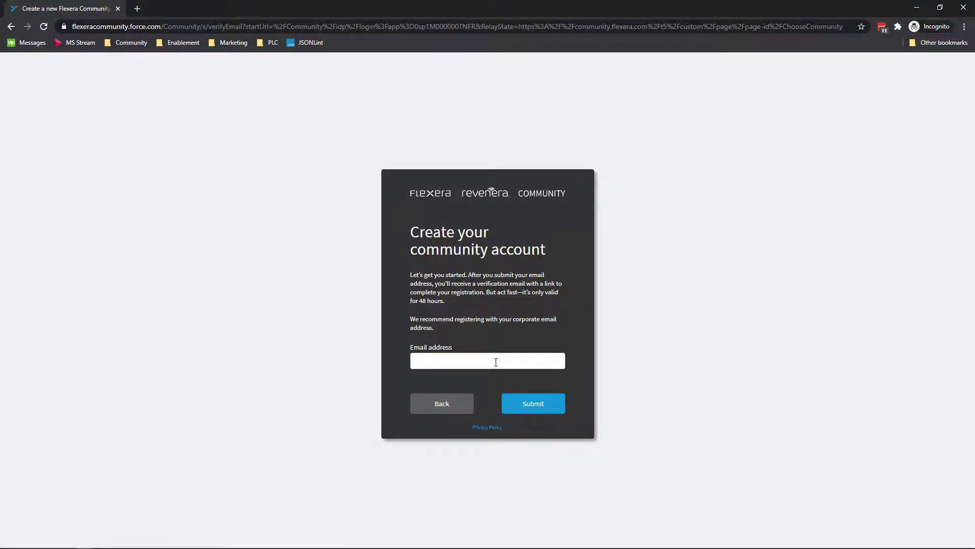
pyautogui.click(495, 362)
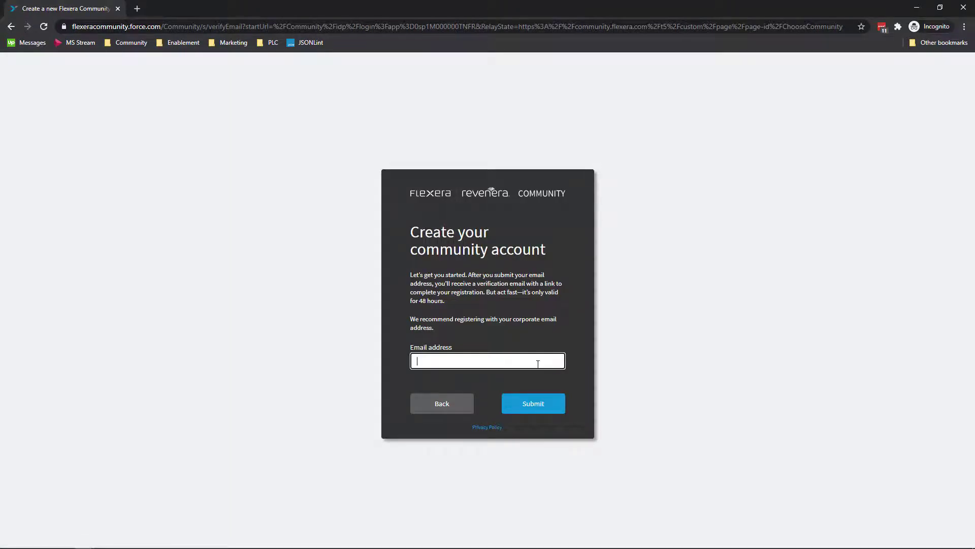
pyautogui.hotkey('ctrl', 'v')
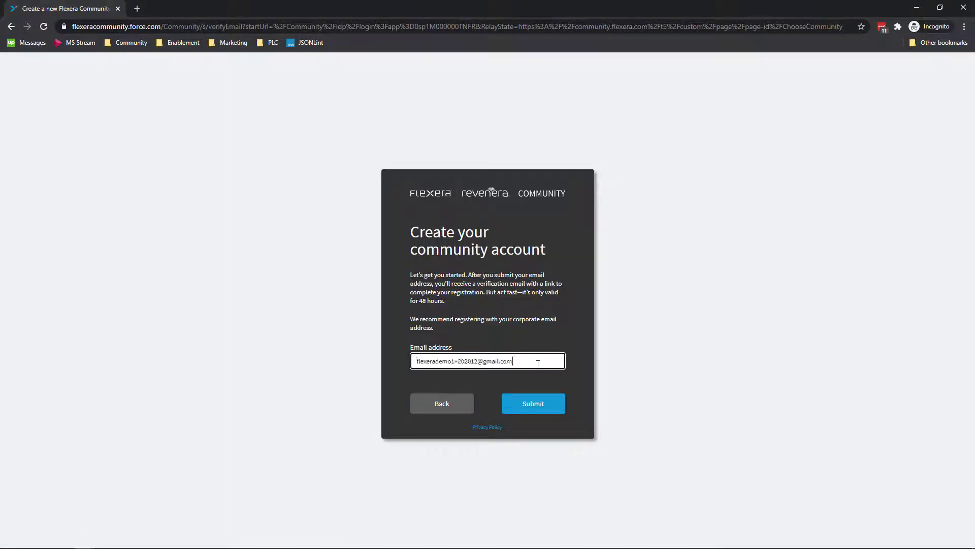
pyautogui.click(539, 404)
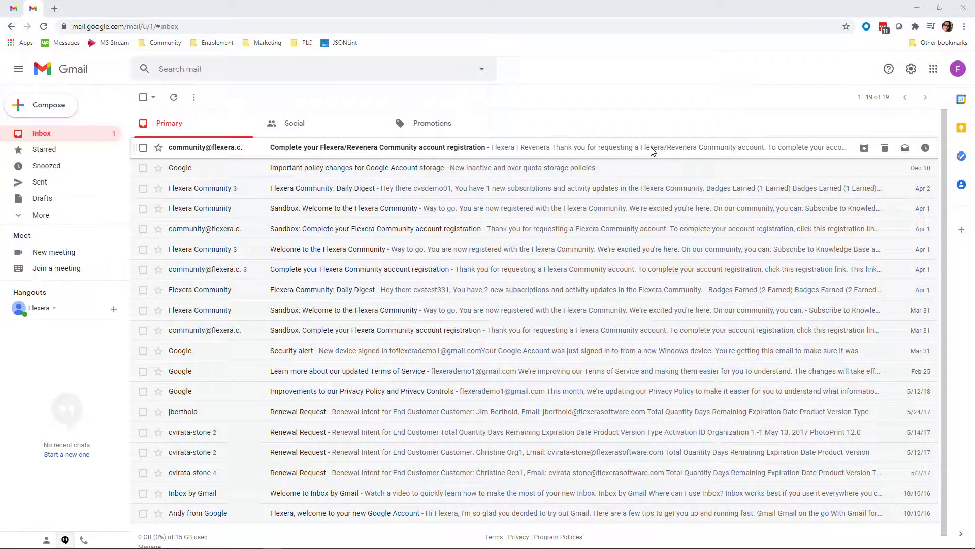
# Step: Open the 'Complete your Flexera/Revenera Community account registration' email in the Gmail inbox
pyautogui.click(650, 151)
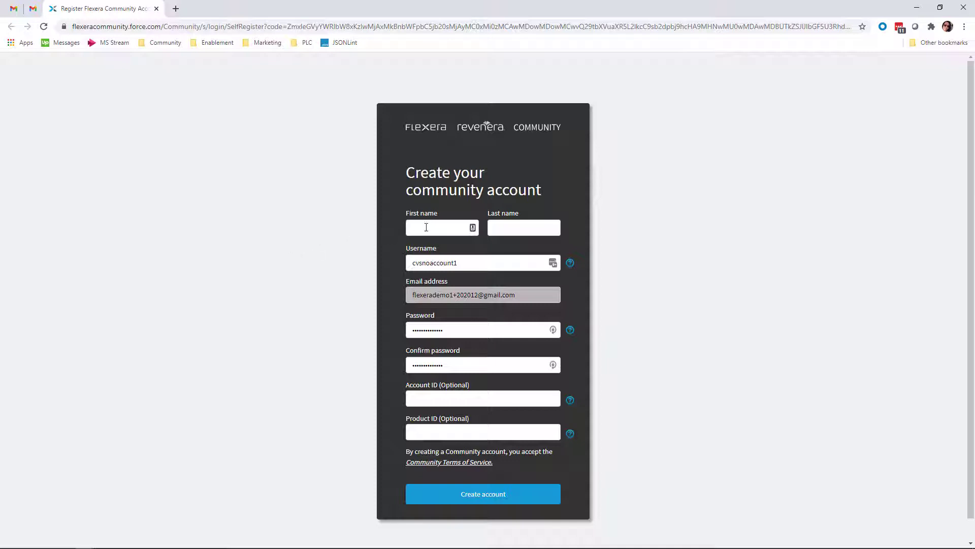
# Step: Enter the first and last name and replace the suggested username with a custom one
pyautogui.click(427, 227)
pyautogui.write('Flex')
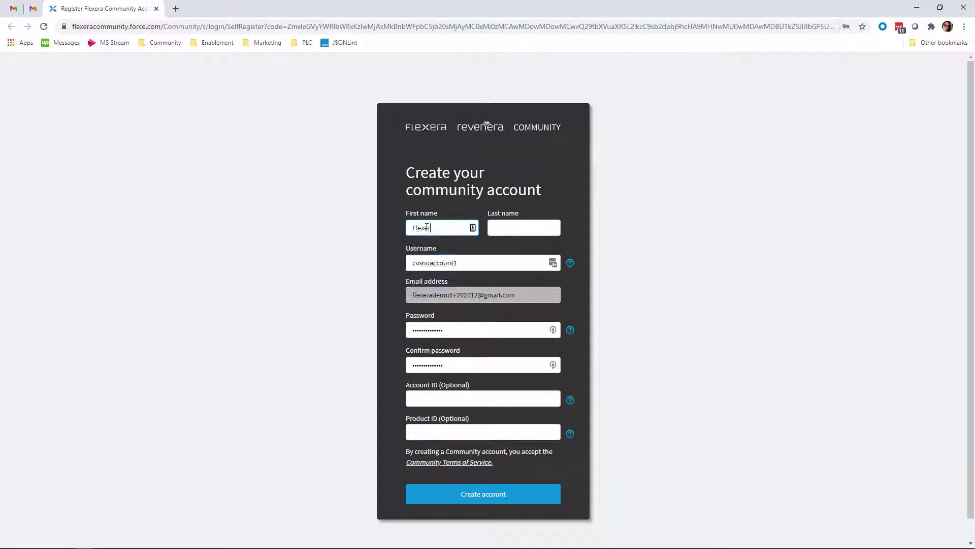
pyautogui.press('Tab')
pyautogui.write('Demo')
pyautogui.press('Tab')
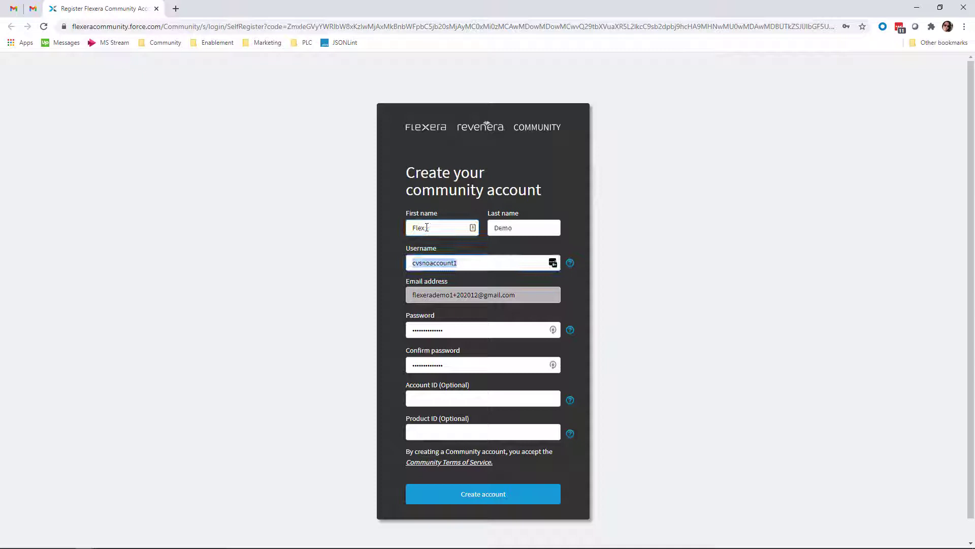
pyautogui.write('flexera')
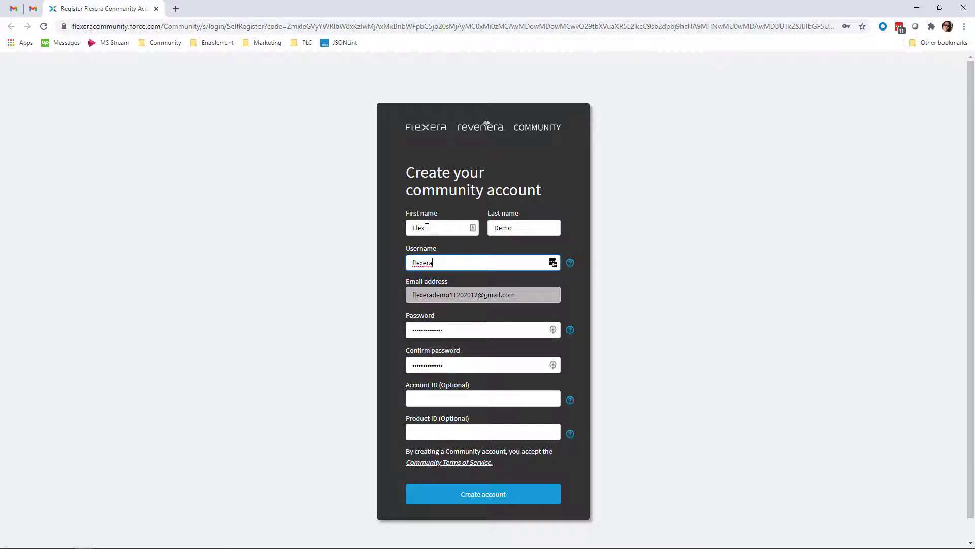
pyautogui.write('demo2020')
pyautogui.press('Home')
pyautogui.press('Right')
pyautogui.press('Right')
pyautogui.press('Right')
pyautogui.press('Right')
pyautogui.press('Delete')
pyautogui.press('Delete')
pyautogui.press('Delete')
pyautogui.press('End')
pyautogui.write('12')
# Step: Enter the account password and confirm it
pyautogui.press('Tab')
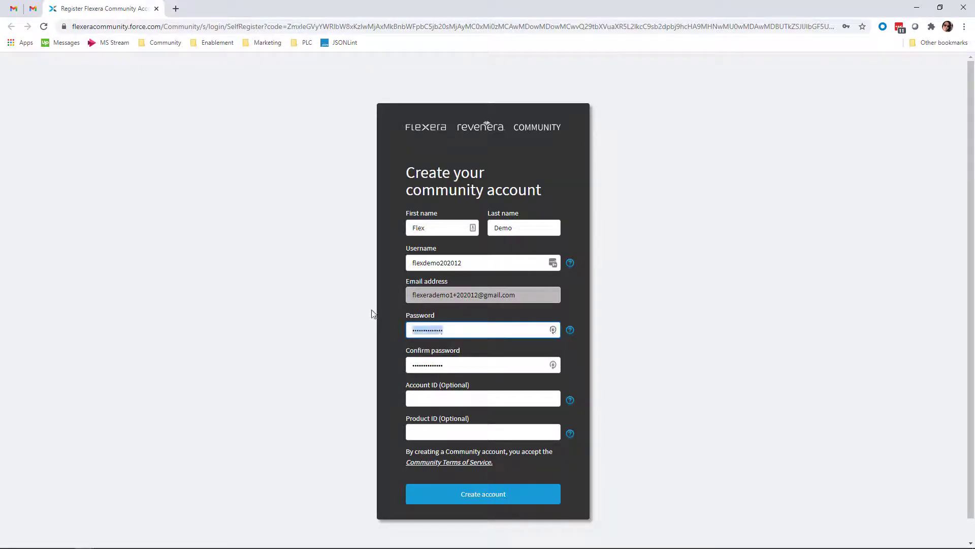
pyautogui.write('••••••••••••••')
pyautogui.press('Tab')
pyautogui.write('••••••••••••••')
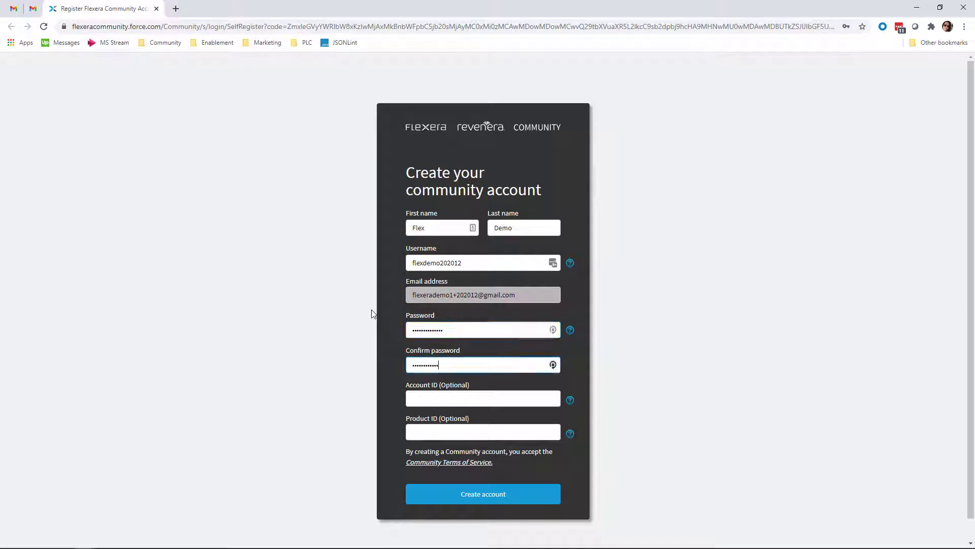
pyautogui.click(373, 313)
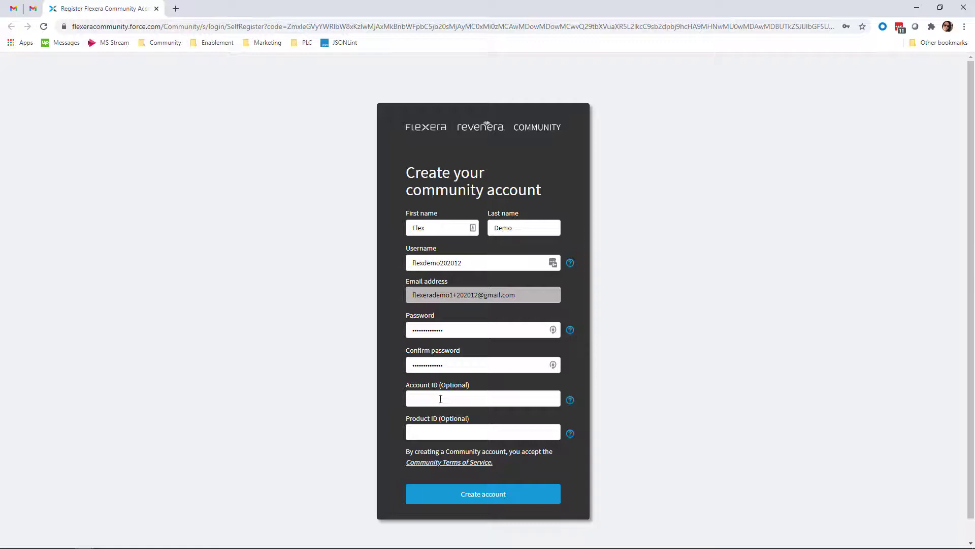
# Step: Paste the customer Account ID and Product ID, then create the account
pyautogui.click(440, 398)
pyautogui.hotkey('ctrl', 'v')
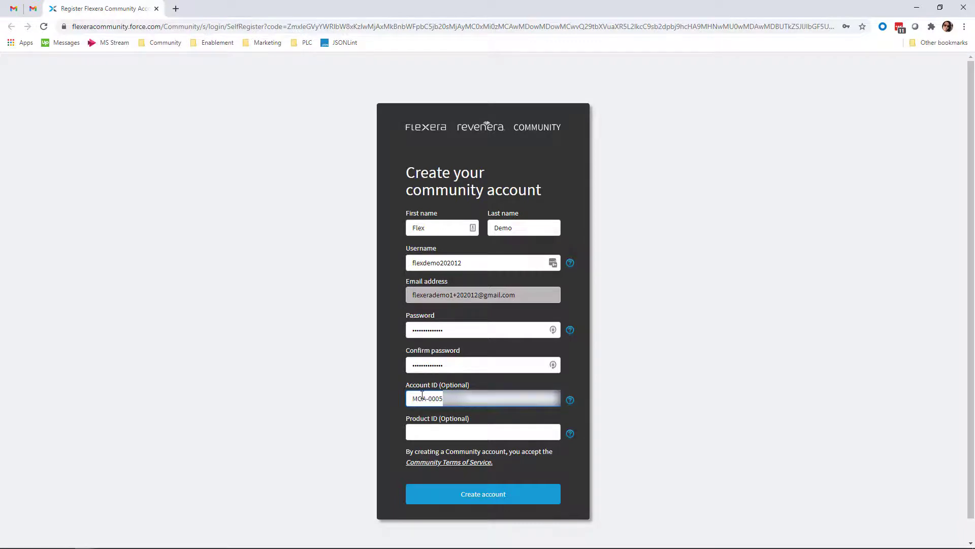
pyautogui.click(432, 431)
pyautogui.hotkey('ctrl', 'v')
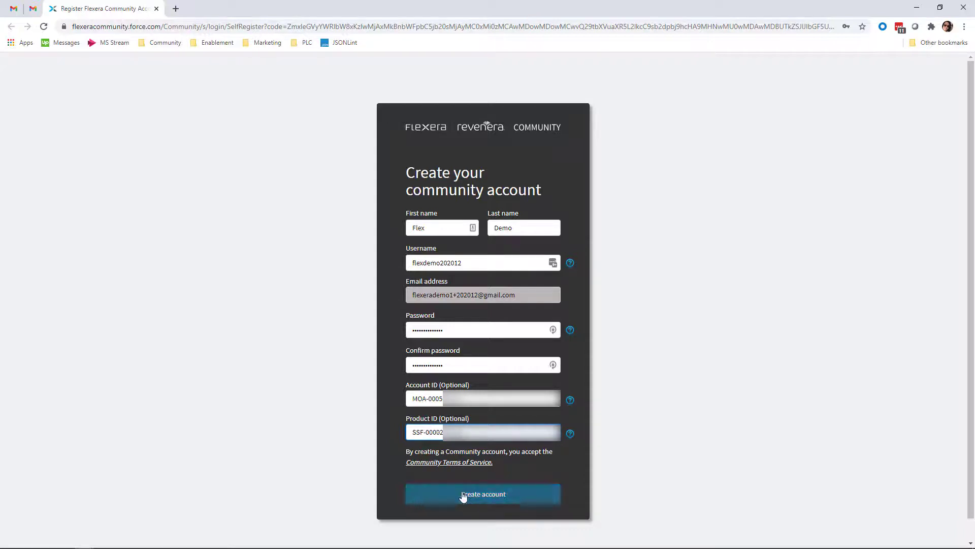
pyautogui.click(463, 495)
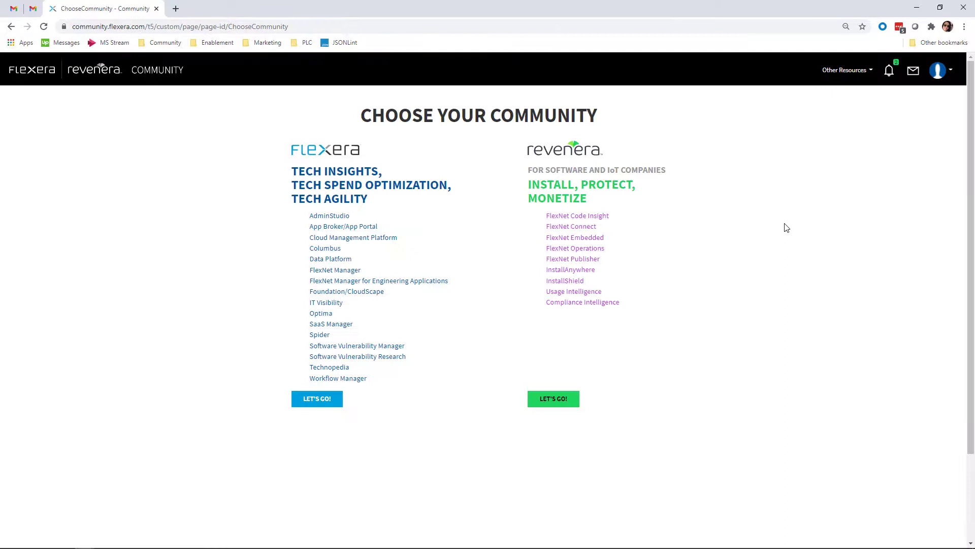
# Step: Choose LET'S GO! under Revenera to enter the Revenera Community home page
pyautogui.click(570, 403)
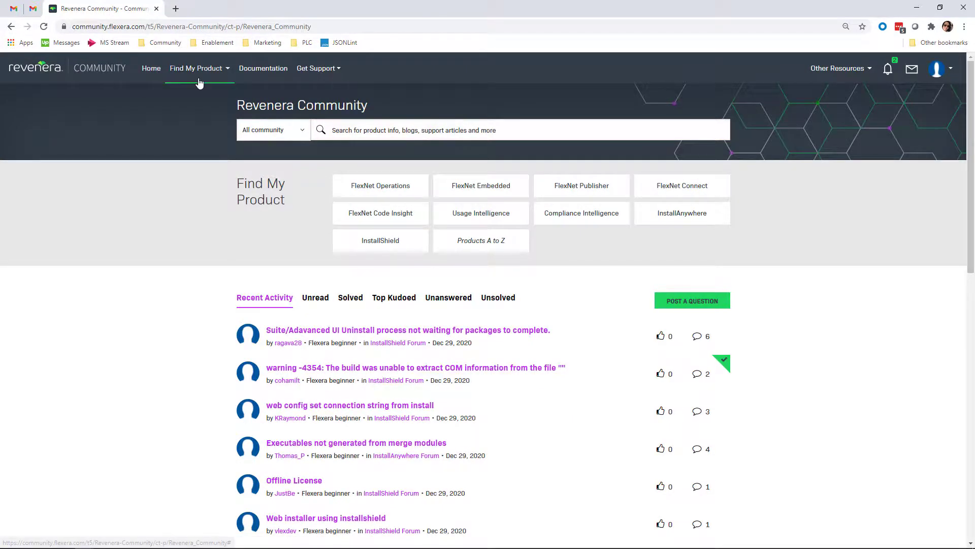
# Step: Back in the Gmail inbox, open the 'Welcome to the Flexera/Revenera Community' email
pyautogui.click(32, 9)
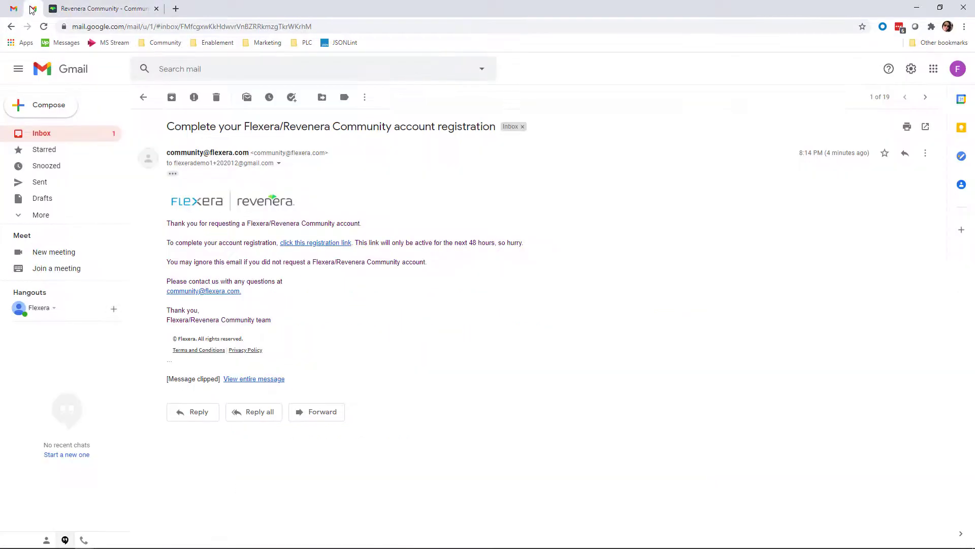
pyautogui.click(43, 135)
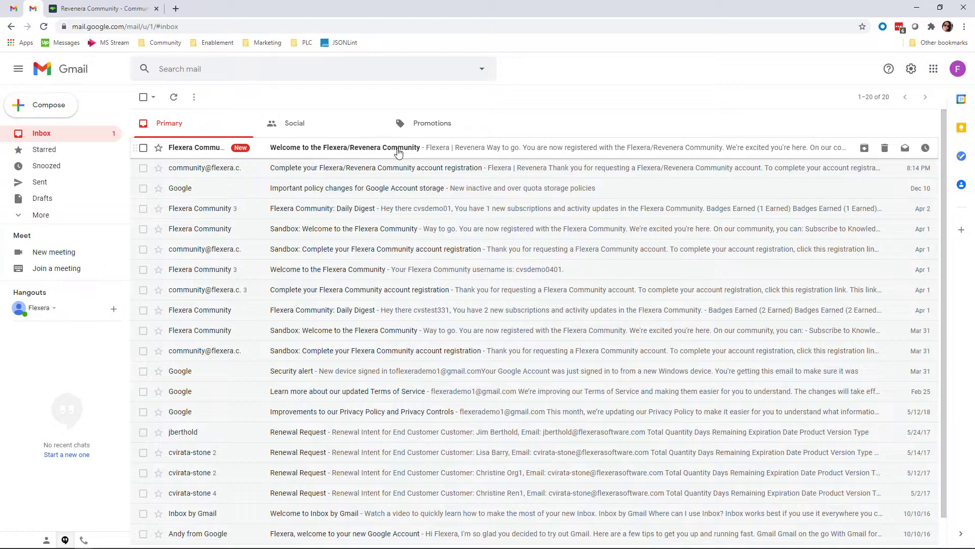
pyautogui.click(463, 148)
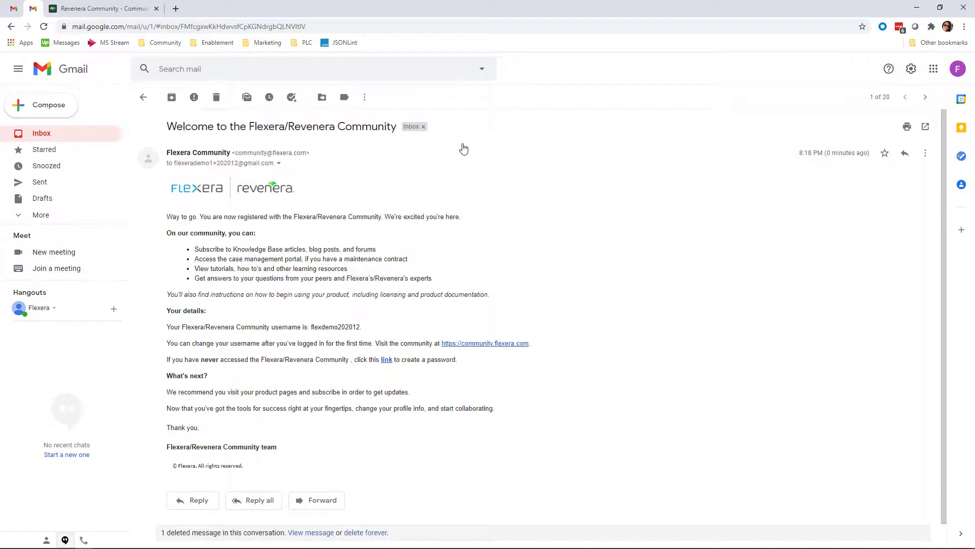